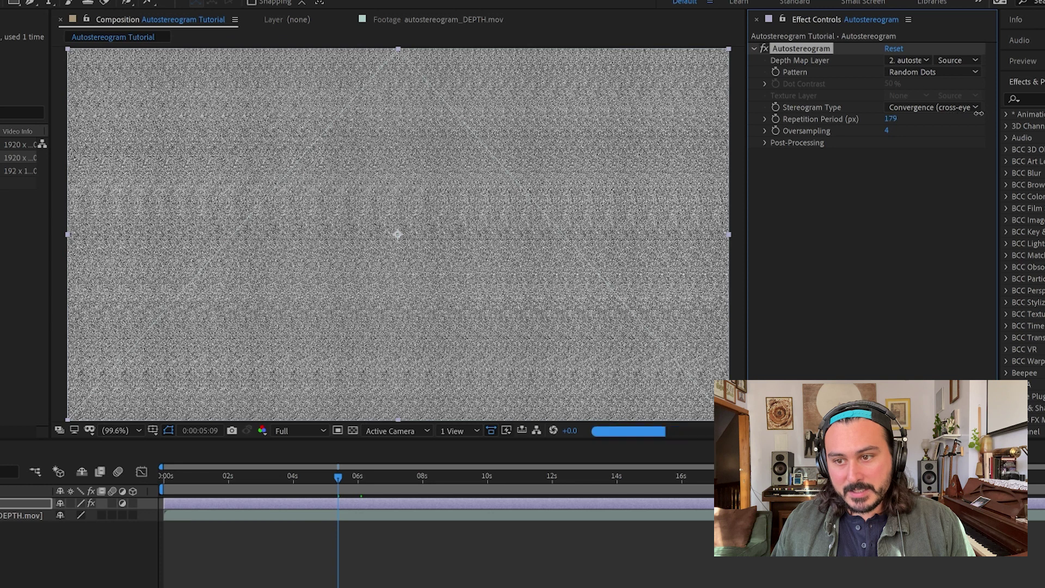
# Step: Scrub the Autostereogram Repetition Period down, then enter exactly 192 px
pyautogui.moveTo(889, 122)
pyautogui.mouseDown()
pyautogui.moveTo(844, 134)
pyautogui.moveTo(889, 127)
pyautogui.mouseUp()
pyautogui.click(888, 122)
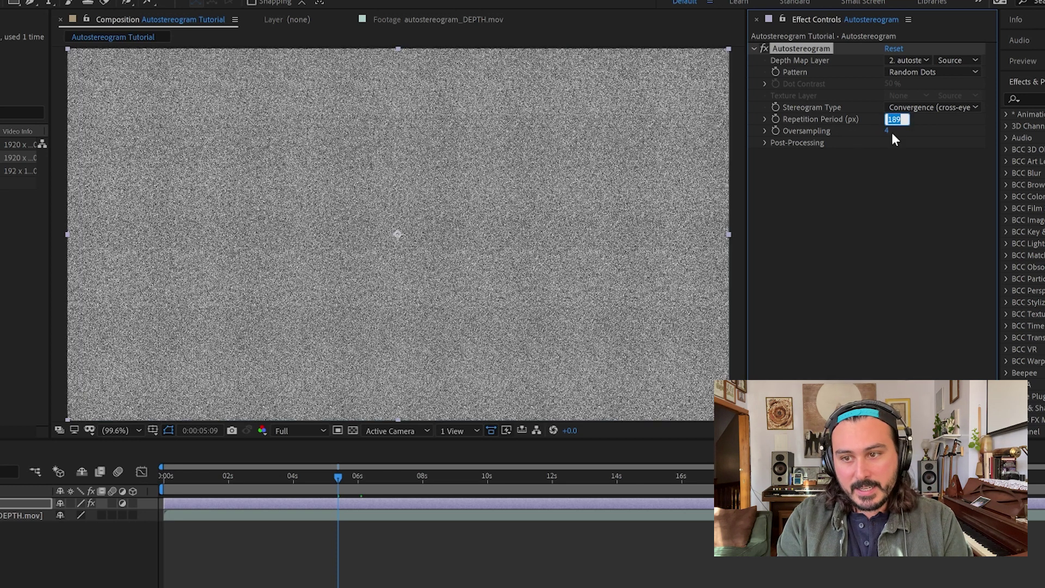
pyautogui.write('192')
pyautogui.press('Return')
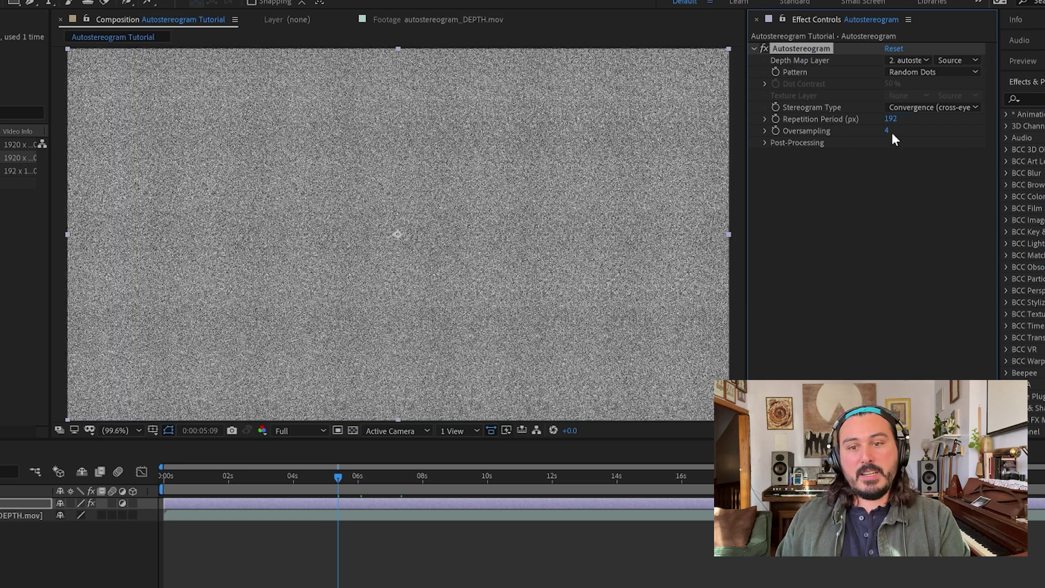
pyautogui.click(856, 197)
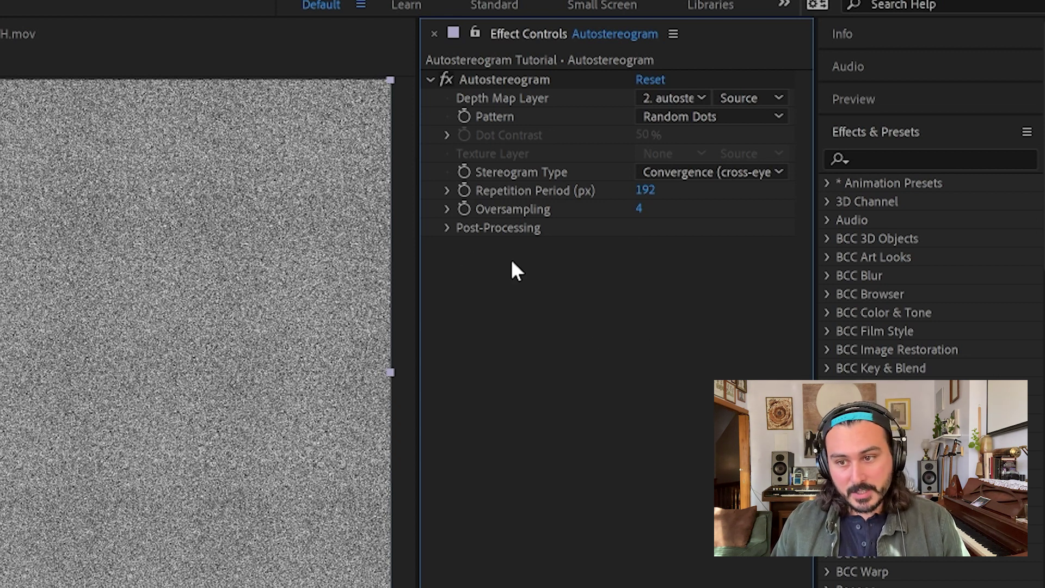
# Step: Expand Post-Processing, keep the Random Dots pattern, and tick Post-Processing Enable
pyautogui.click(442, 228)
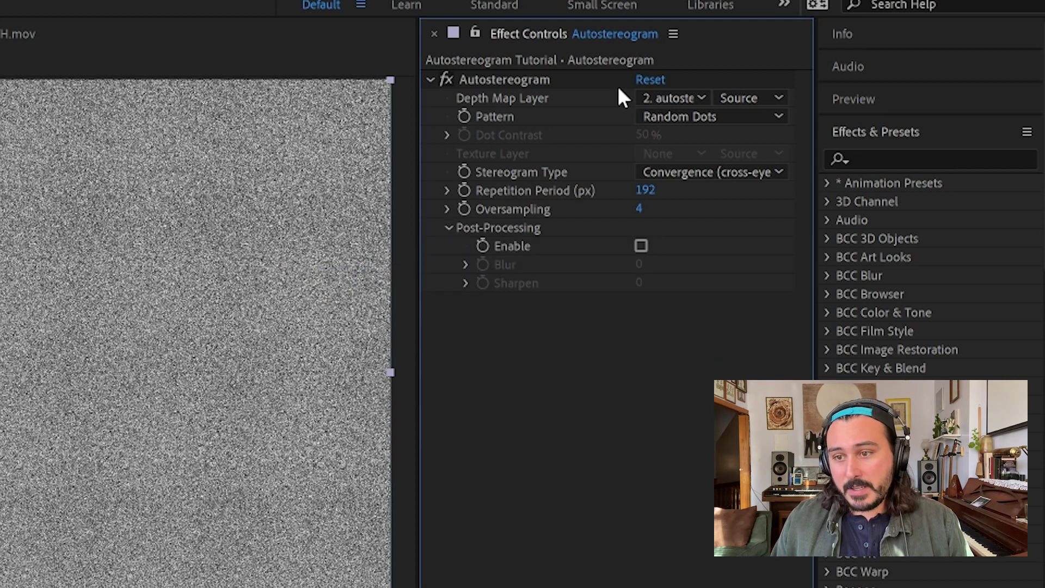
pyautogui.click(691, 116)
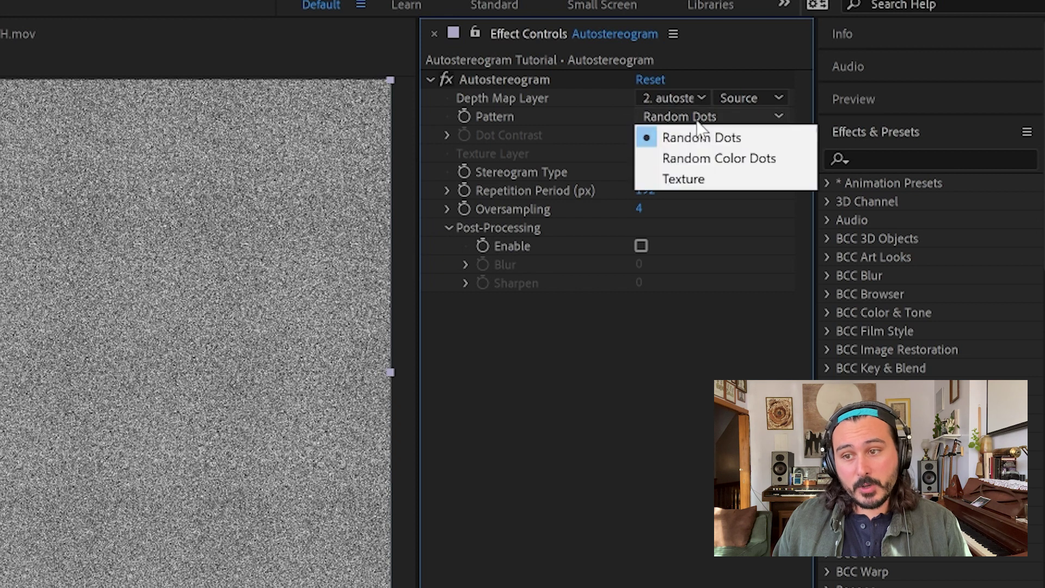
pyautogui.click(700, 138)
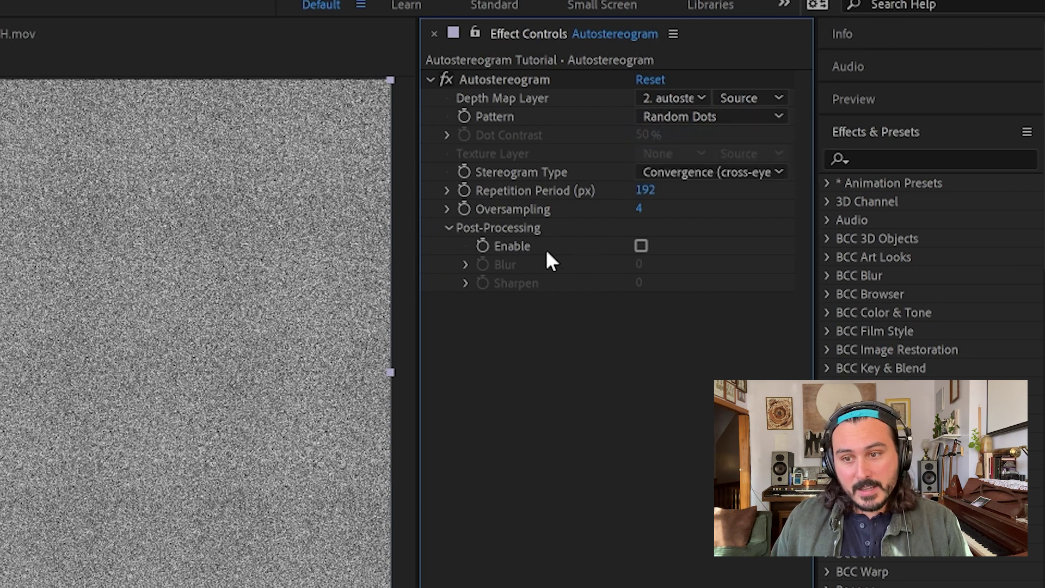
pyautogui.click(641, 246)
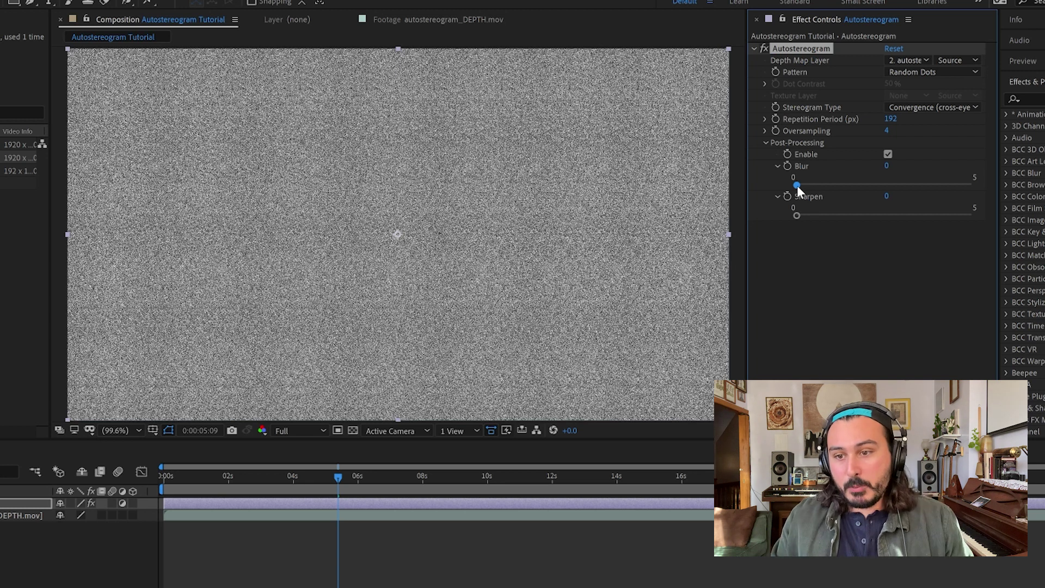
# Step: Set Blur to 2 and Sharpen to 5, then disable Post-Processing again
pyautogui.moveTo(797, 185); pyautogui.dragTo(866, 185)
pyautogui.moveTo(832, 216); pyautogui.dragTo(1007, 223)
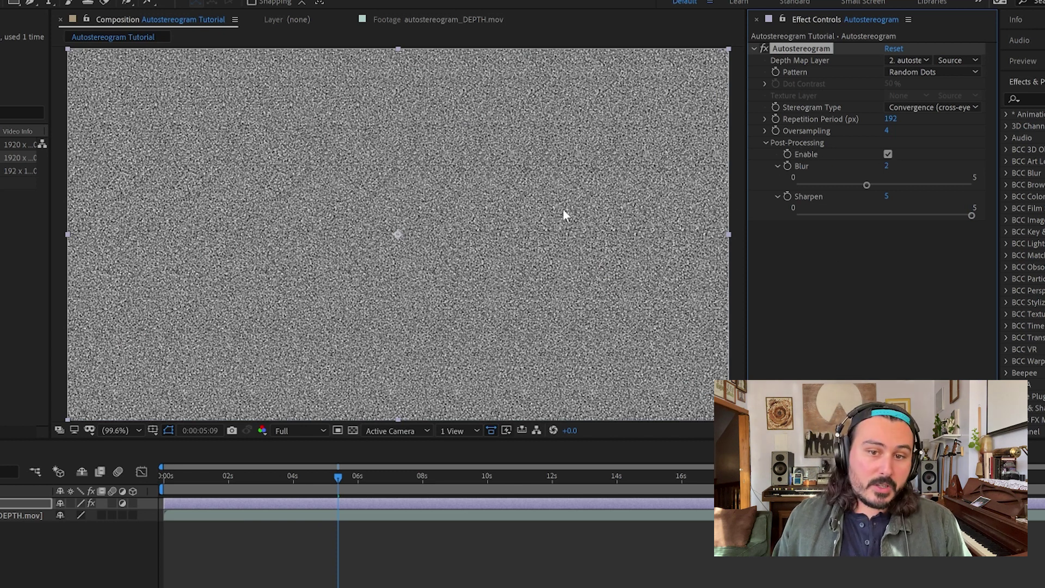
pyautogui.click(889, 154)
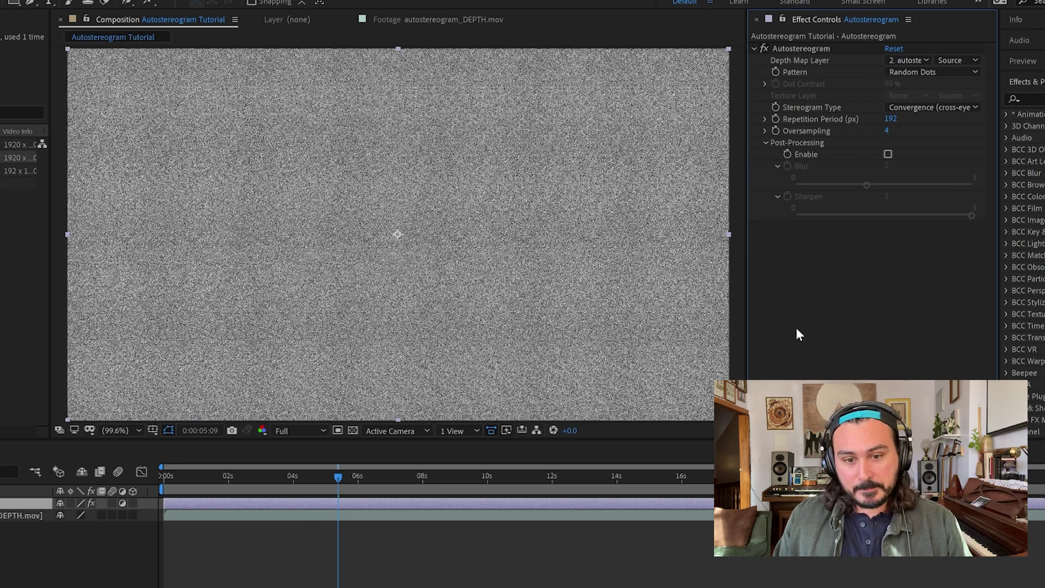
pyautogui.hotkey('ctrl', 'shift', 'a')
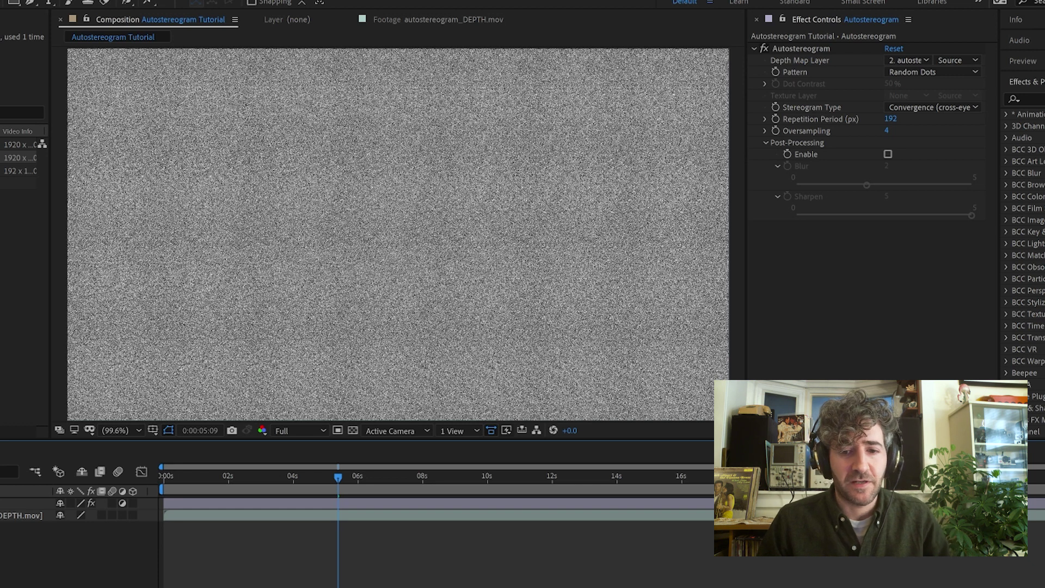
pyautogui.click(849, 299)
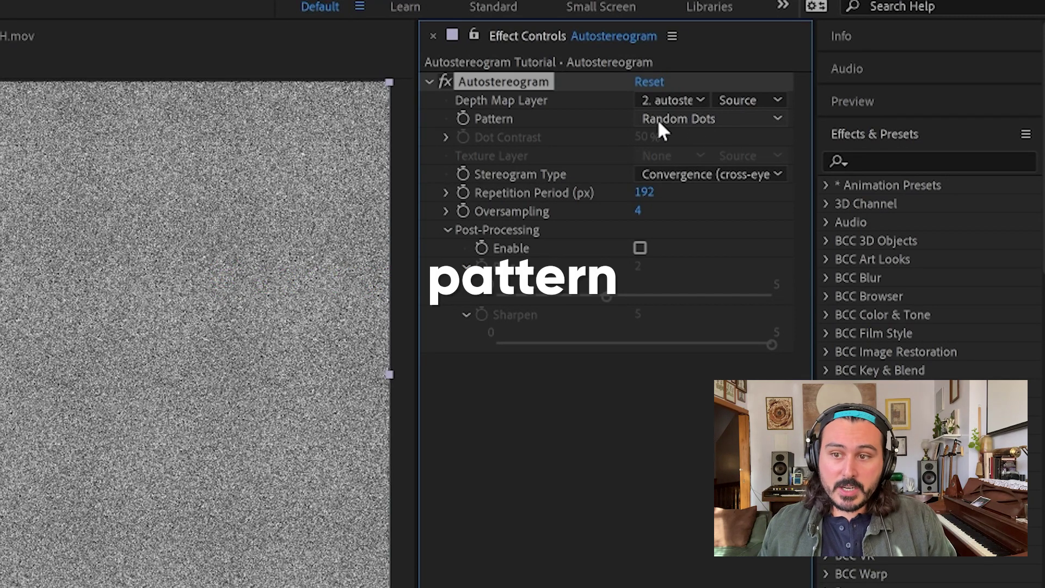
# Step: Change the Autostereogram Pattern from Random Dots to Texture
pyautogui.click(747, 121)
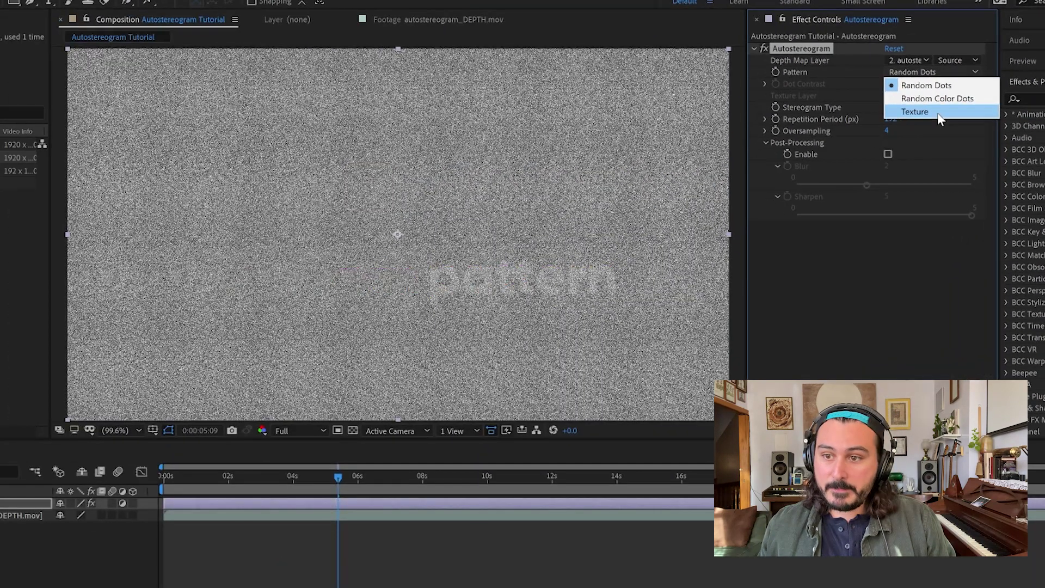
pyautogui.click(716, 185)
pyautogui.click(589, 279)
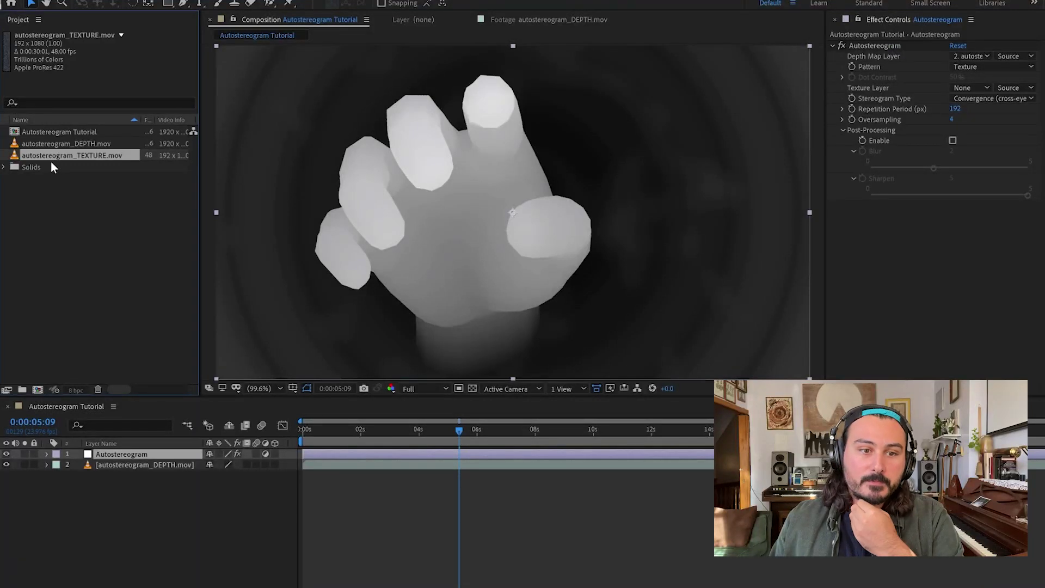
# Step: Preview autostereogram_TEXTURE.mov in its footage viewer, then drag it into the timeline as layer 3
pyautogui.click(14, 207)
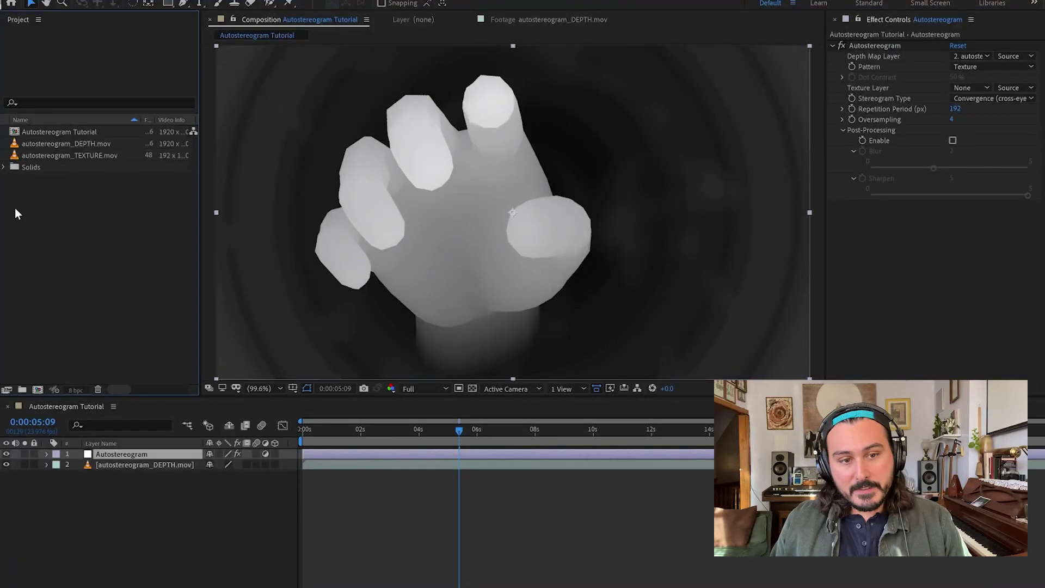
pyautogui.click(16, 158)
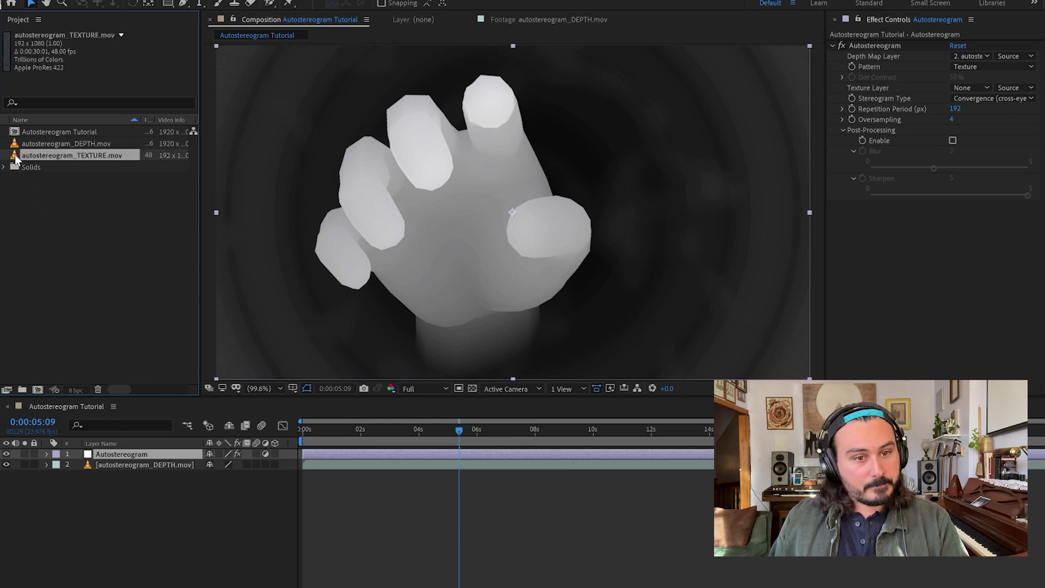
pyautogui.doubleClick(15, 158)
pyautogui.moveTo(251, 367); pyautogui.dragTo(276, 364)
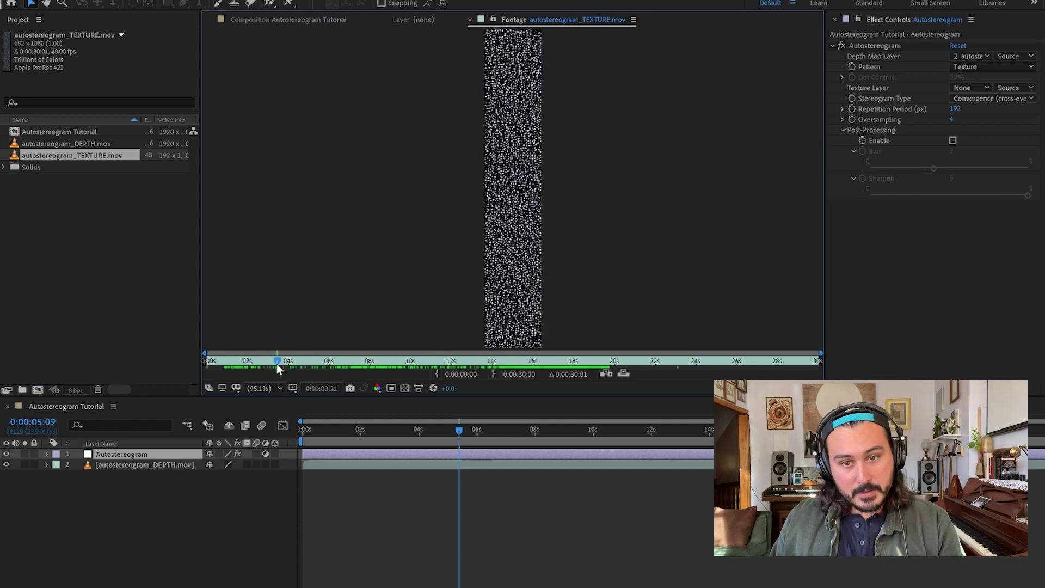
pyautogui.moveTo(276, 364); pyautogui.dragTo(477, 360)
pyautogui.press('space')
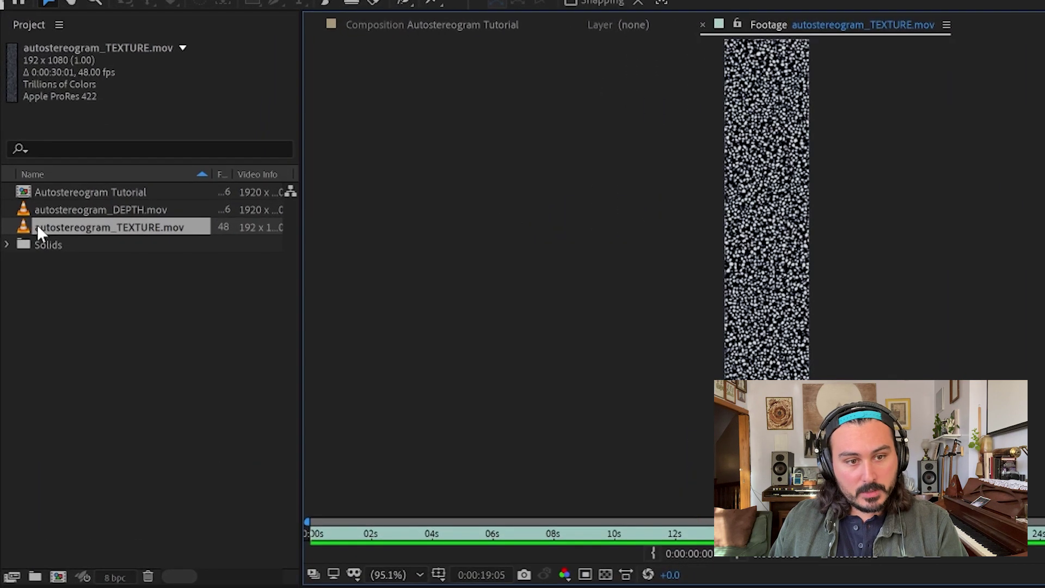
pyautogui.moveTo(38, 224); pyautogui.dragTo(205, 443)
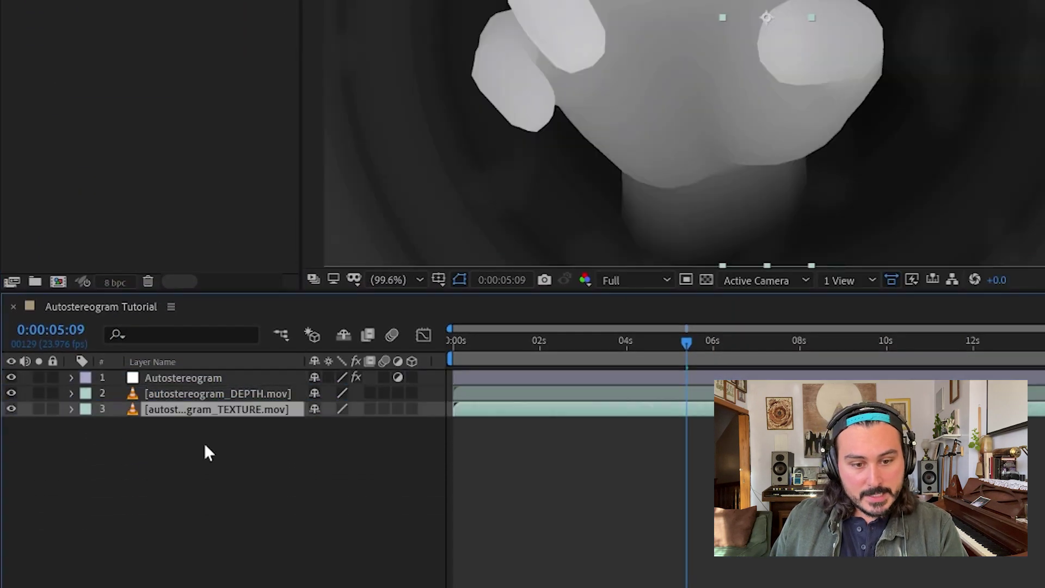
# Step: With Pattern on Texture, set Texture Layer to 3. autostereogram_TEXTURE.mov and check frame 0:00:06:01
pyautogui.click(194, 374)
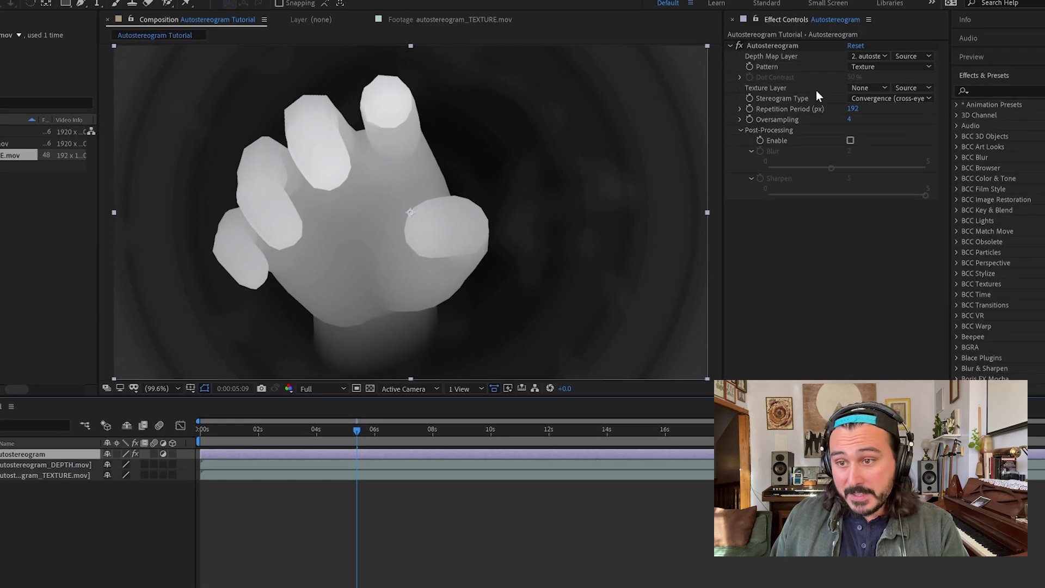
pyautogui.click(776, 67)
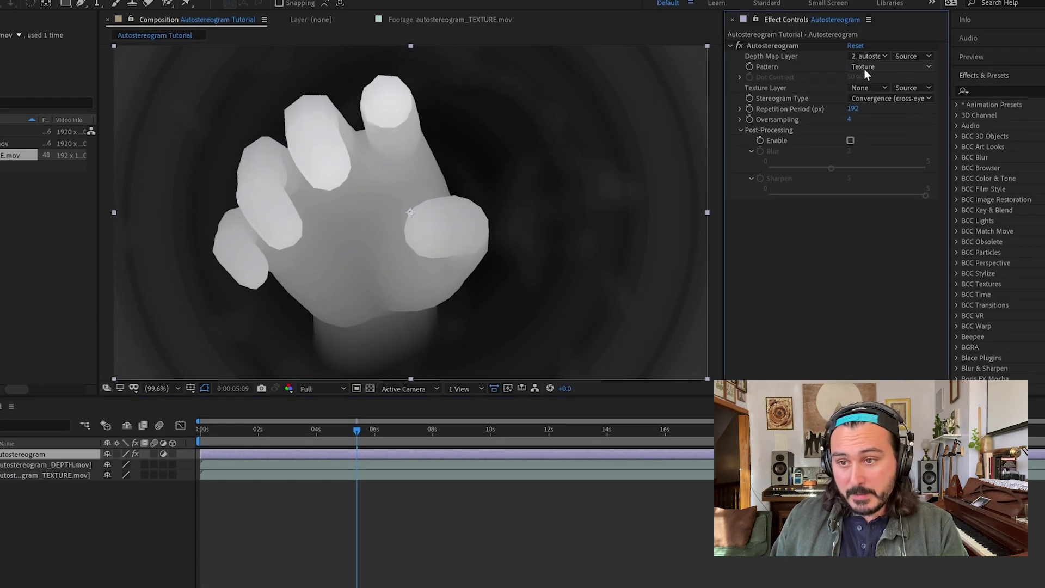
pyautogui.click(866, 67)
pyautogui.click(774, 96)
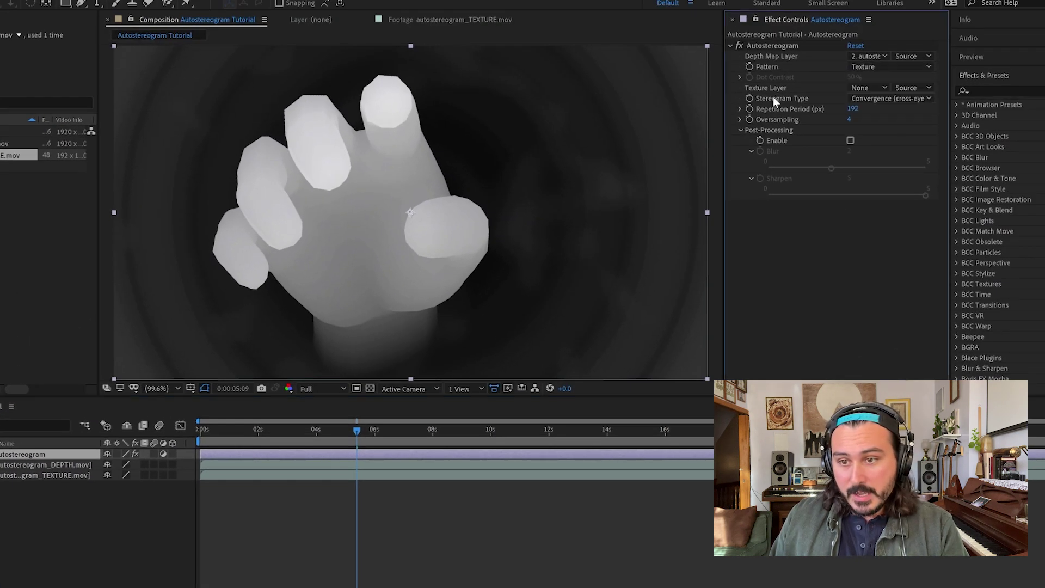
pyautogui.click(871, 89)
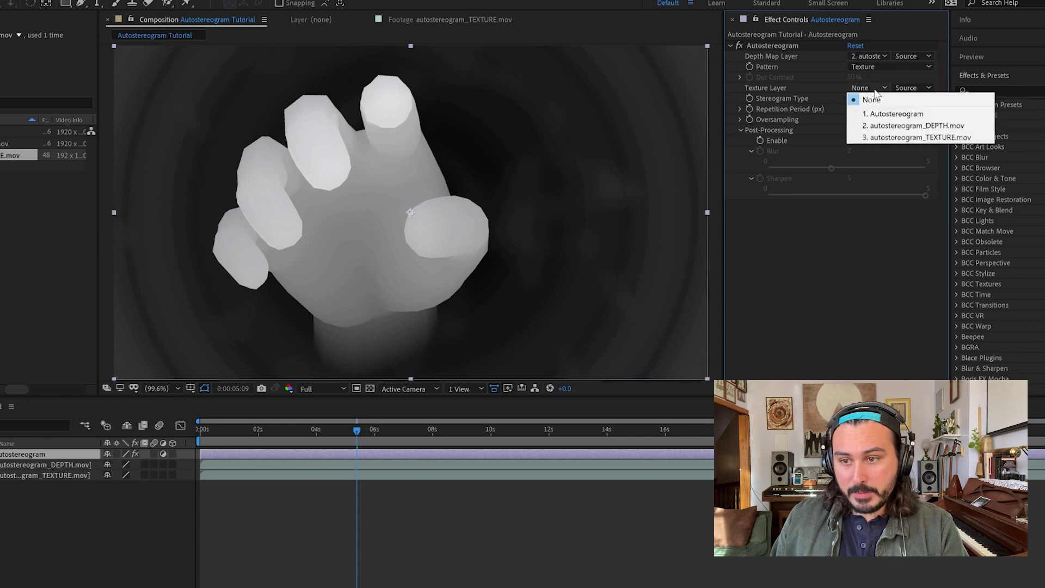
pyautogui.click(910, 139)
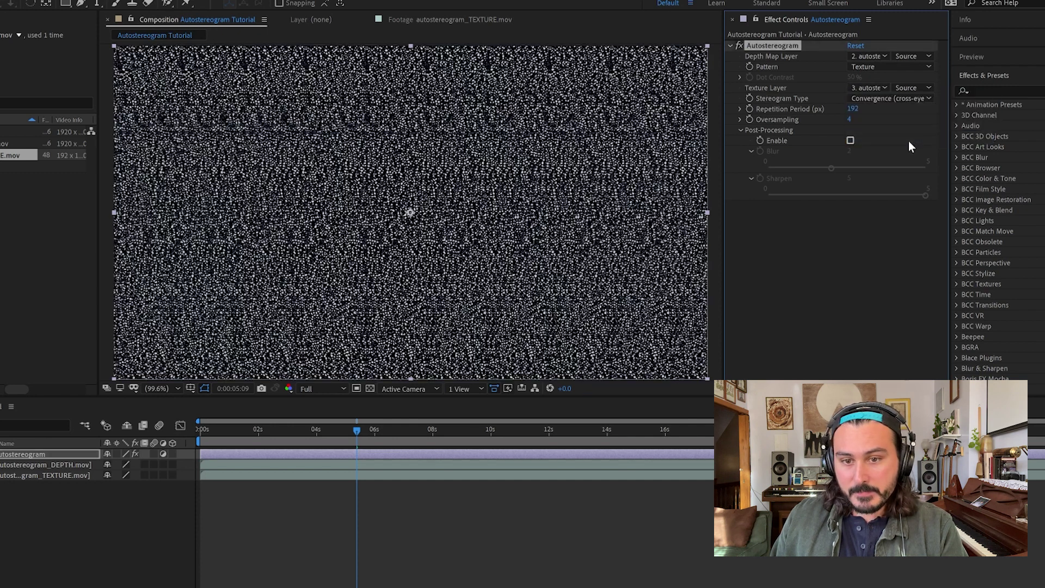
pyautogui.moveTo(354, 432); pyautogui.dragTo(375, 433)
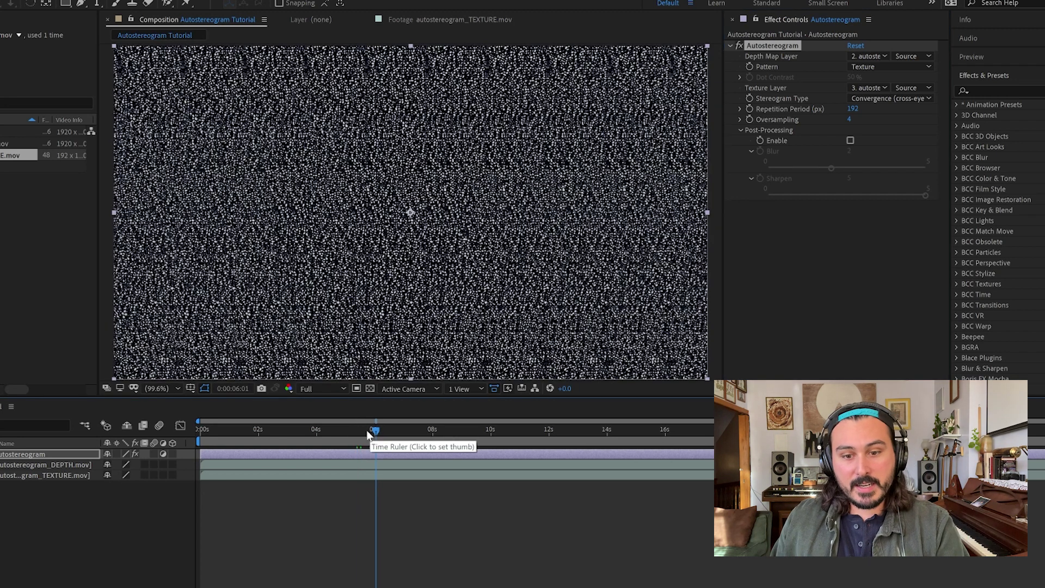
# Step: Move the playhead to 0:00:05:20 and deselect the Autostereogram layer to preview
pyautogui.moveTo(371, 436); pyautogui.dragTo(372, 432)
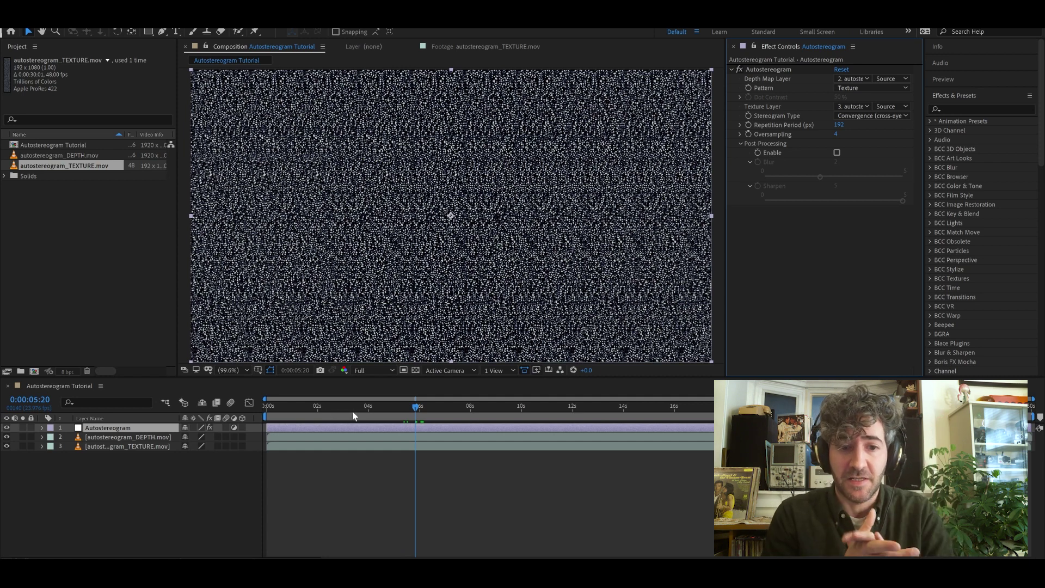
pyautogui.click(491, 473)
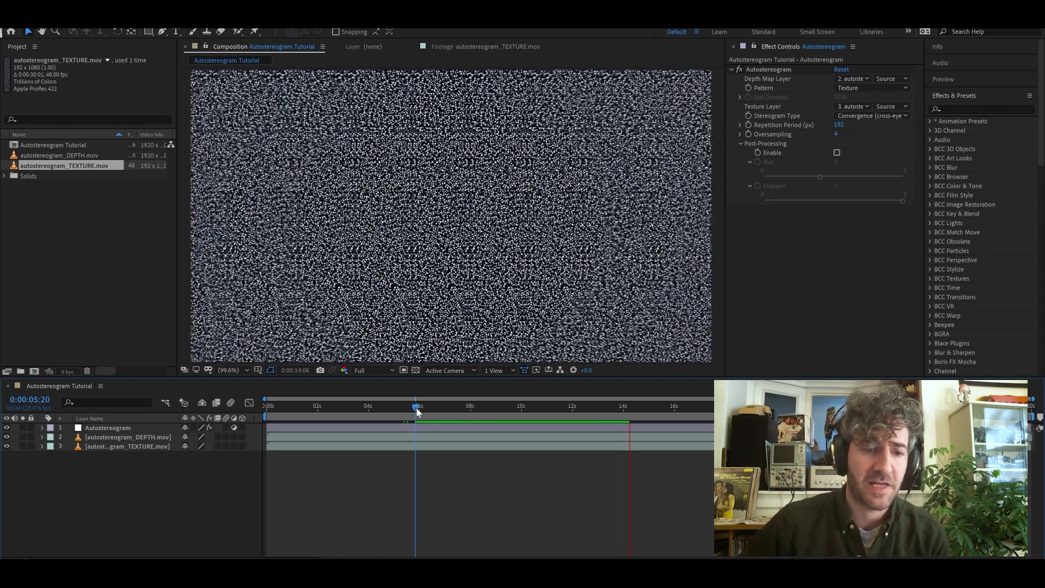
# Step: Stop playback, scrub back from about 13 to 9 seconds, and maximize the composition viewer
pyautogui.click(621, 409)
pyautogui.moveTo(619, 411); pyautogui.dragTo(430, 412)
pyautogui.press('`')
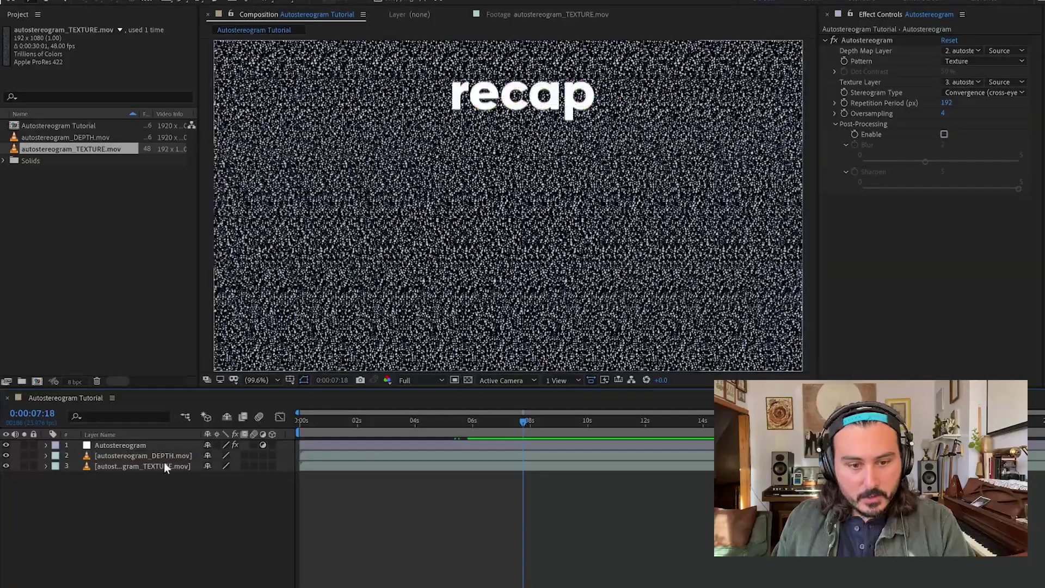
pyautogui.click(121, 447)
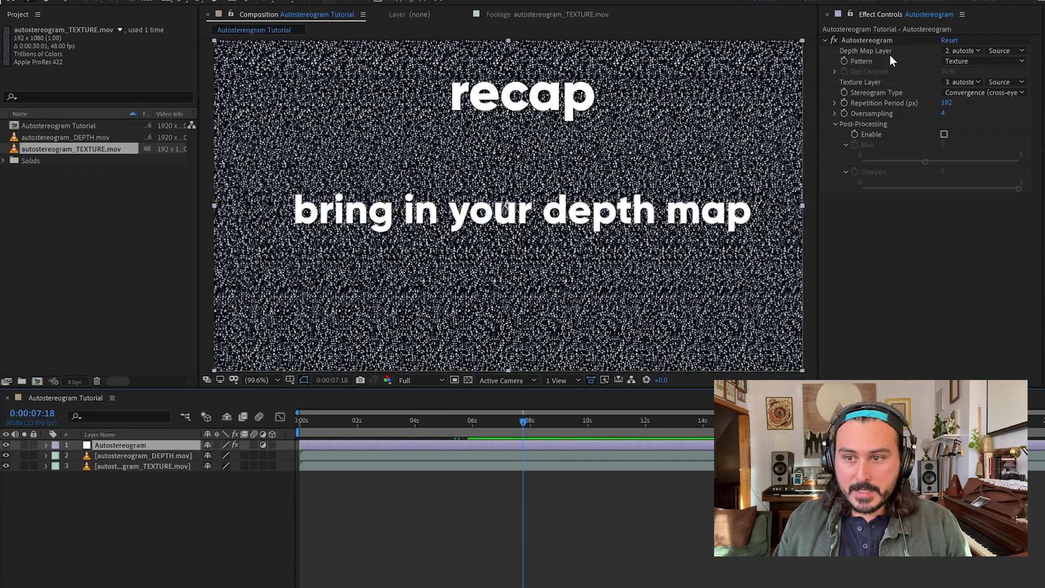
pyautogui.click(962, 51)
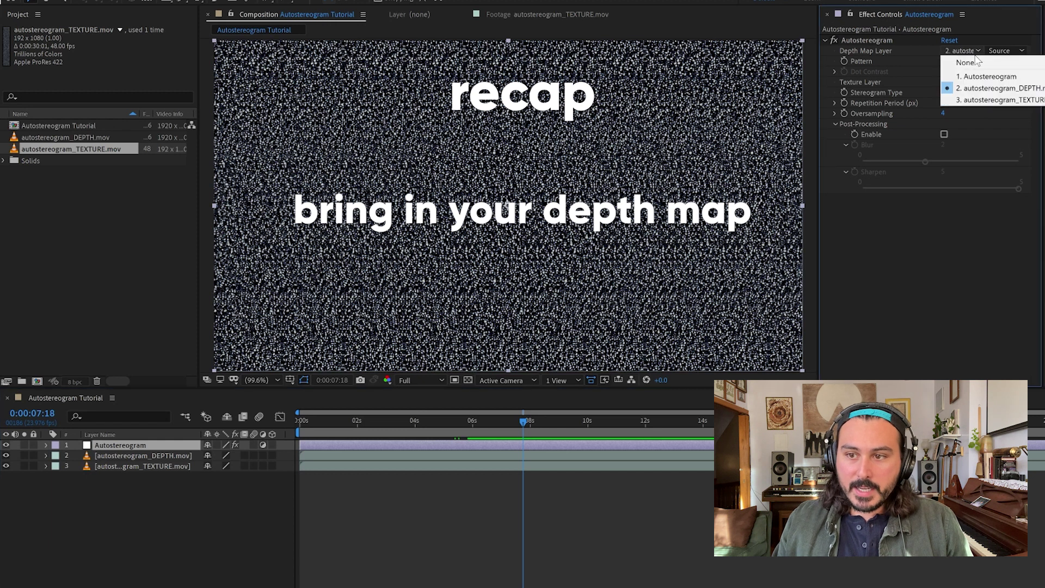
pyautogui.click(915, 54)
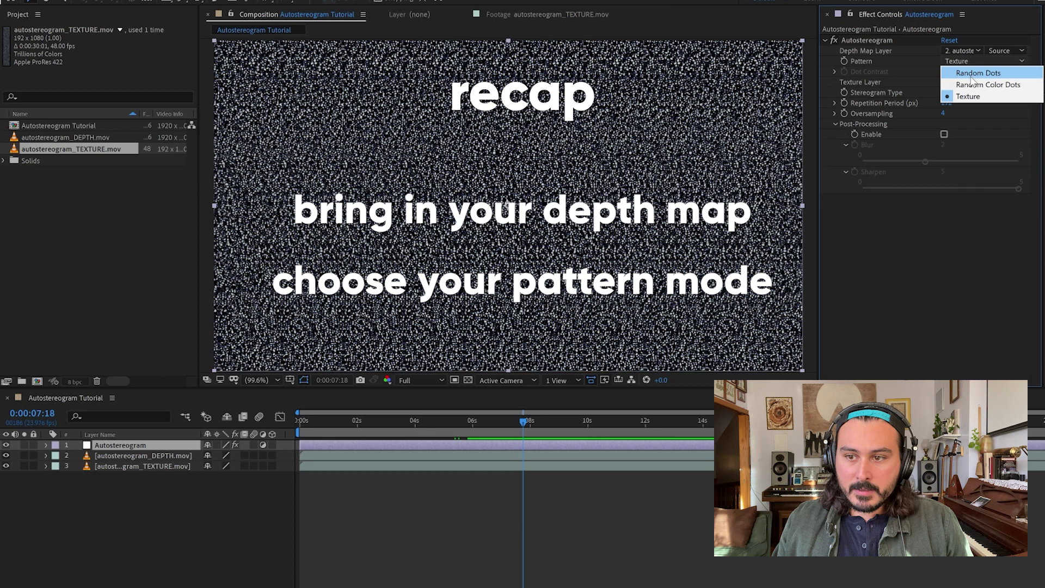
pyautogui.click(960, 63)
pyautogui.click(967, 96)
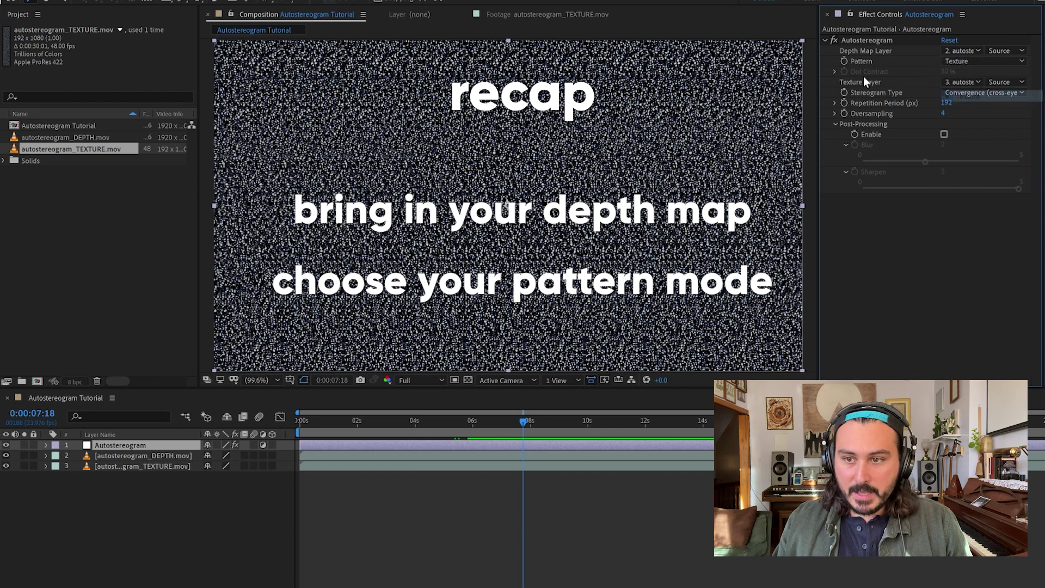
pyautogui.click(141, 467)
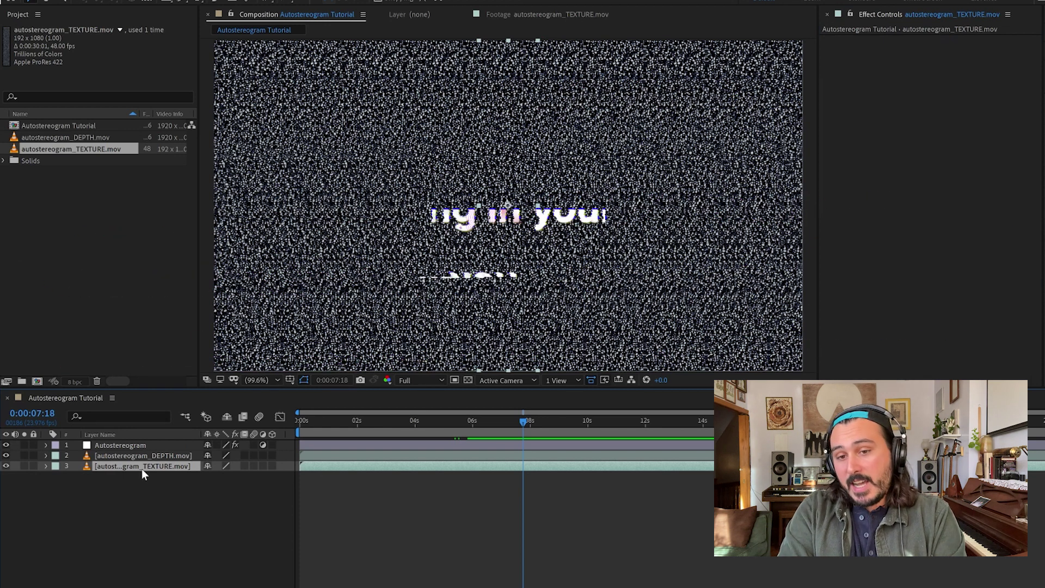